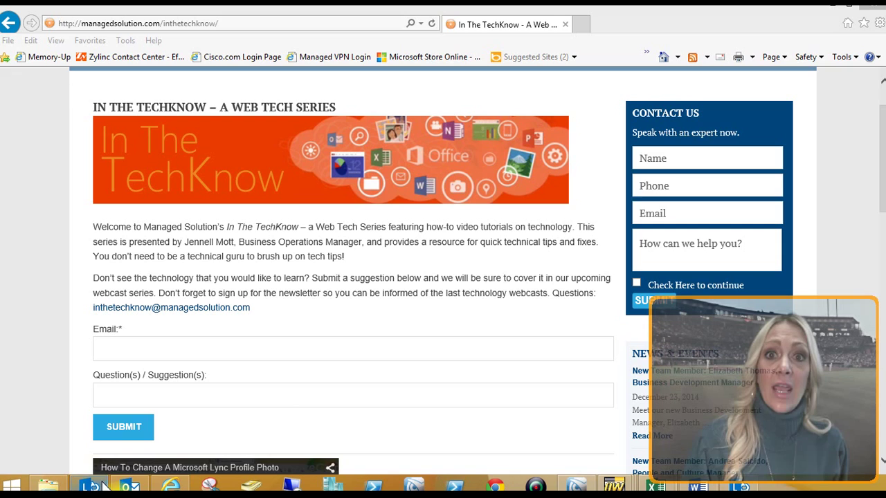
- From the Outlook calendar, start a new Lync meeting invitation and add the suggested contact as invitee
{"action": "left_click", "coordinate": [130, 484]}
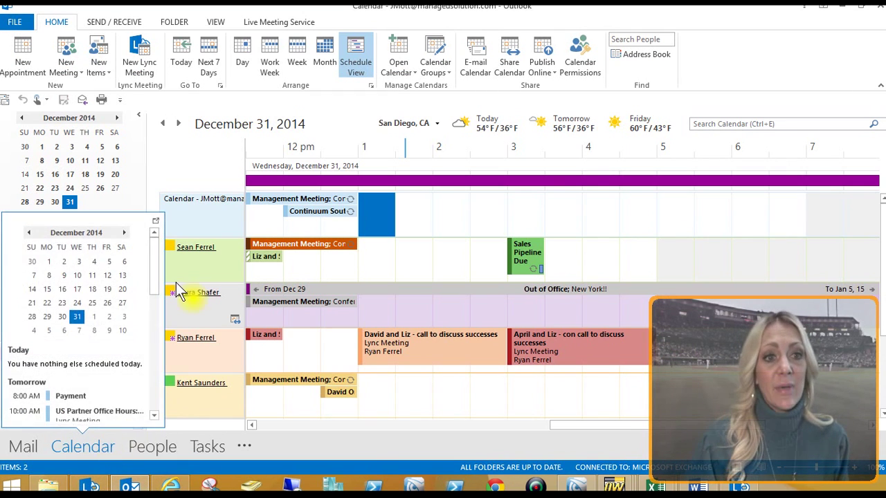
{"action": "left_click", "coordinate": [145, 67]}
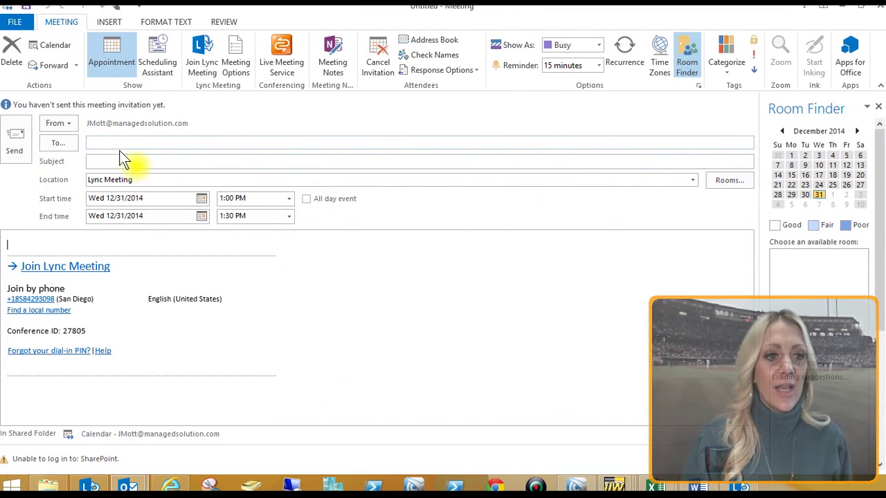
{"action": "type", "text": "jm"}
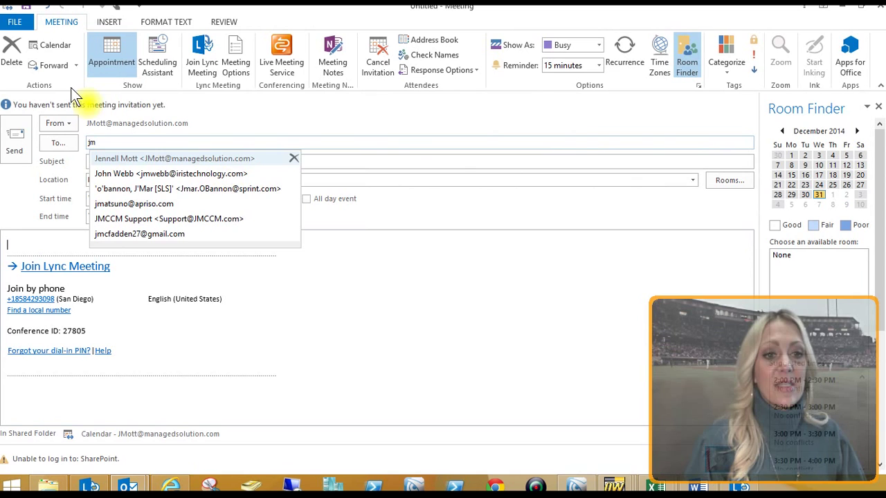
{"action": "left_click", "coordinate": [151, 158]}
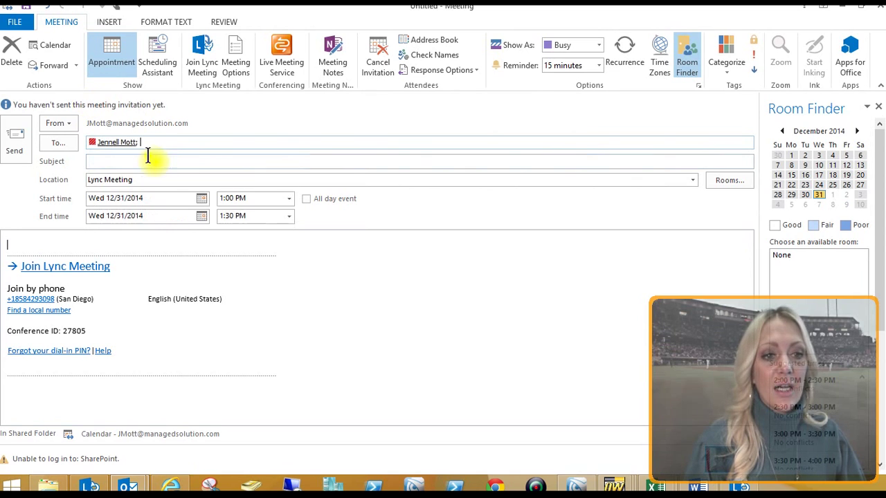
- Send the invitation despite the missing-subject warning, then reopen the sent meeting
{"action": "left_click", "coordinate": [15, 139]}
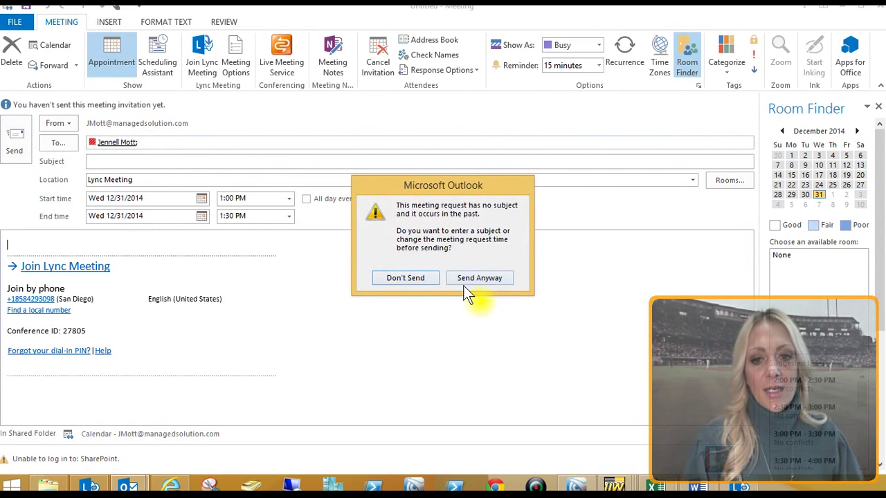
{"action": "left_click", "coordinate": [476, 277]}
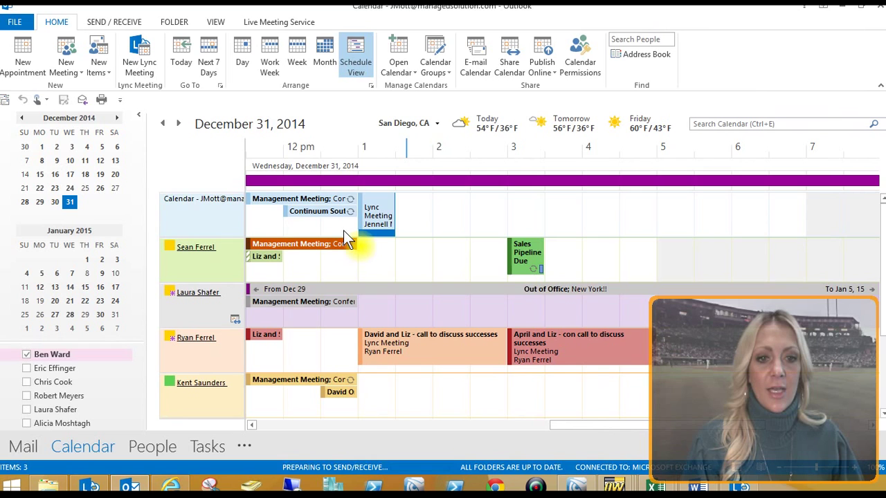
{"action": "double_click", "coordinate": [377, 216]}
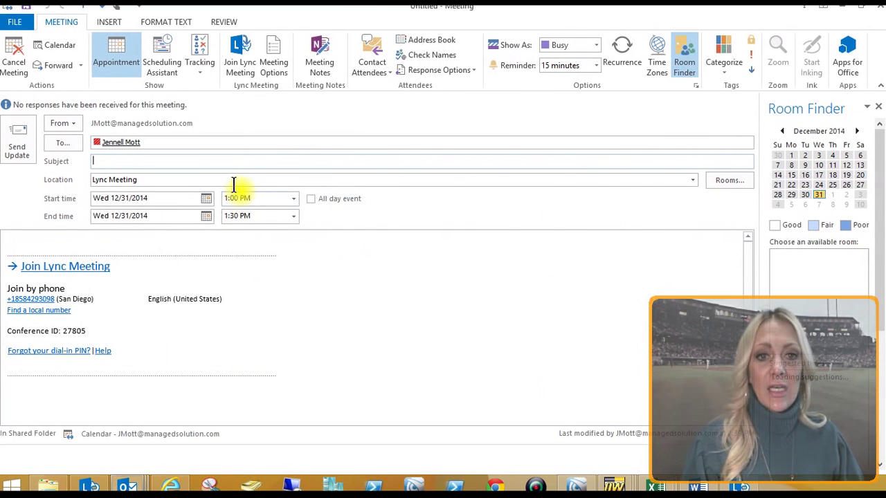
- Join the Lync meeting call and present the Second Monitor, accepting the sharing notice
{"action": "left_click", "coordinate": [79, 267]}
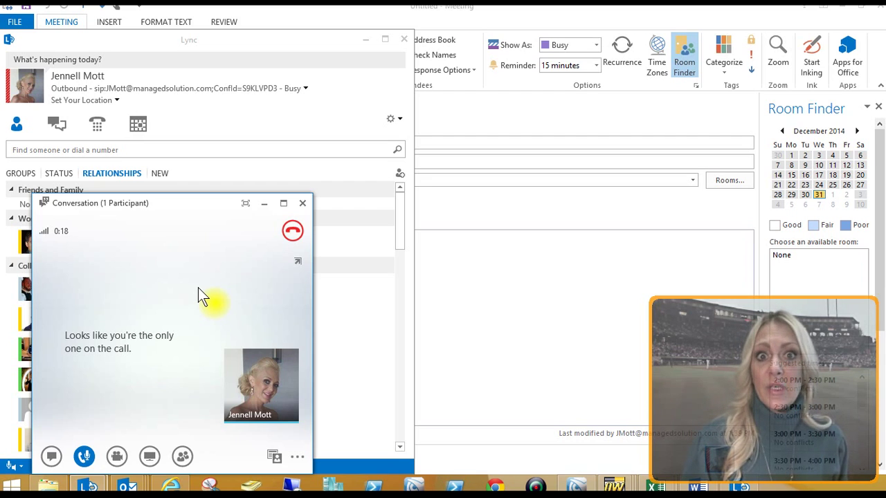
{"action": "mouse_move", "coordinate": [151, 458]}
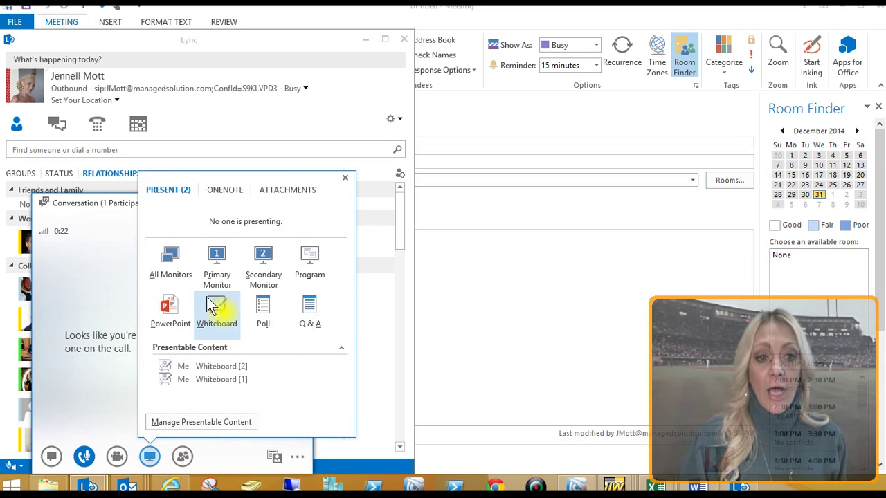
{"action": "left_click", "coordinate": [271, 274]}
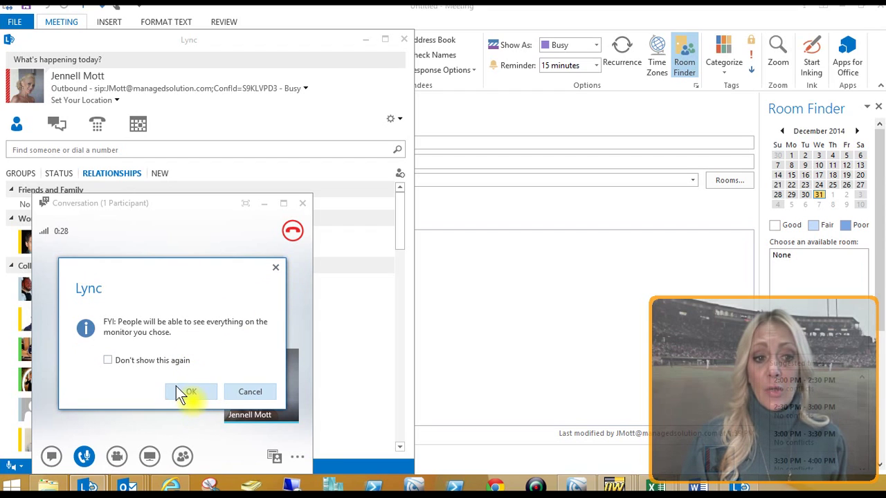
{"action": "left_click", "coordinate": [182, 392]}
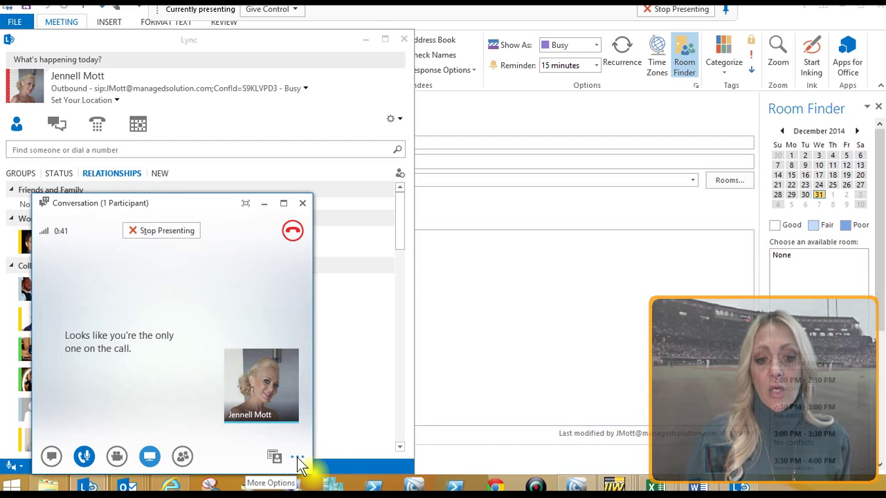
- Start recording via More Options, let it run about 20 seconds, then stop the recording
{"action": "left_click", "coordinate": [298, 458]}
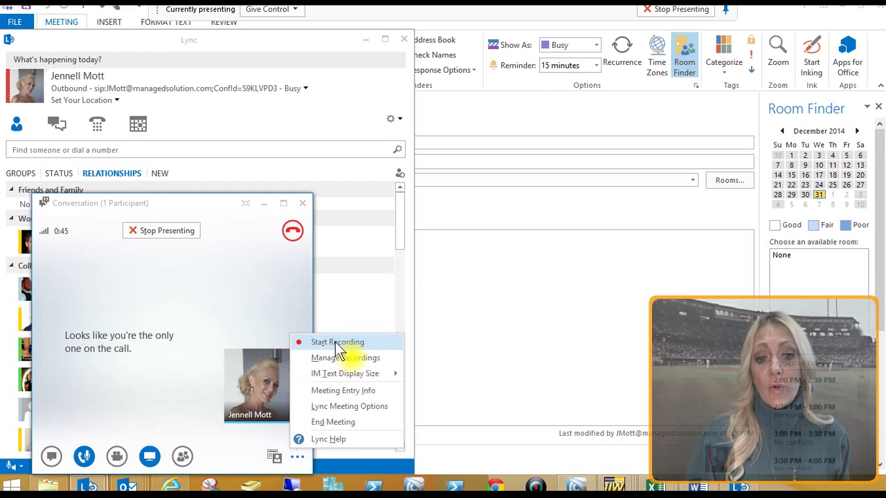
{"action": "mouse_move", "coordinate": [330, 374]}
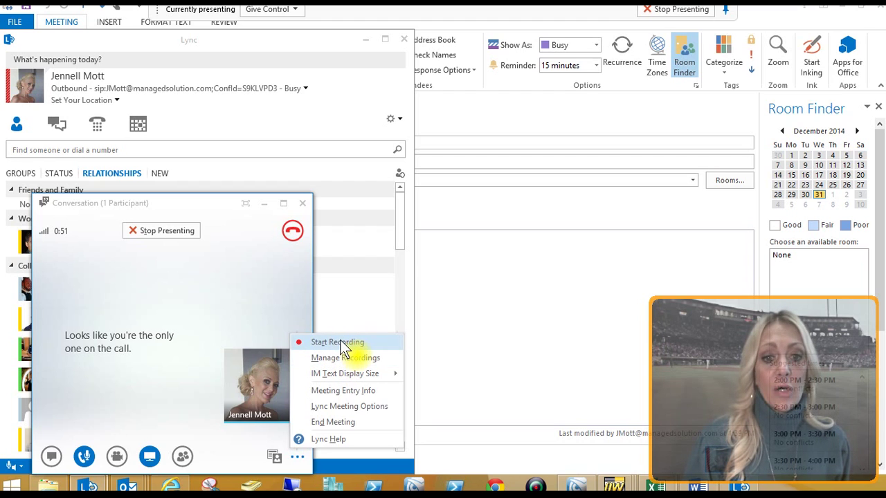
{"action": "left_click", "coordinate": [340, 341]}
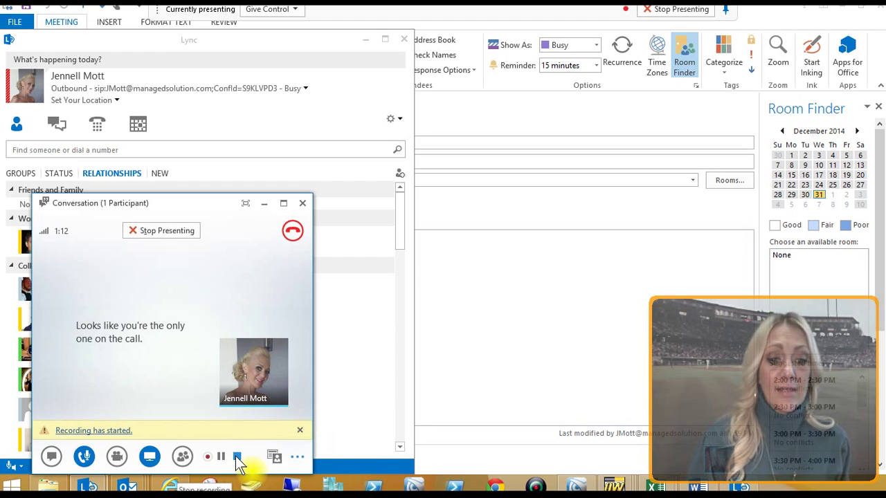
{"action": "left_click", "coordinate": [236, 458]}
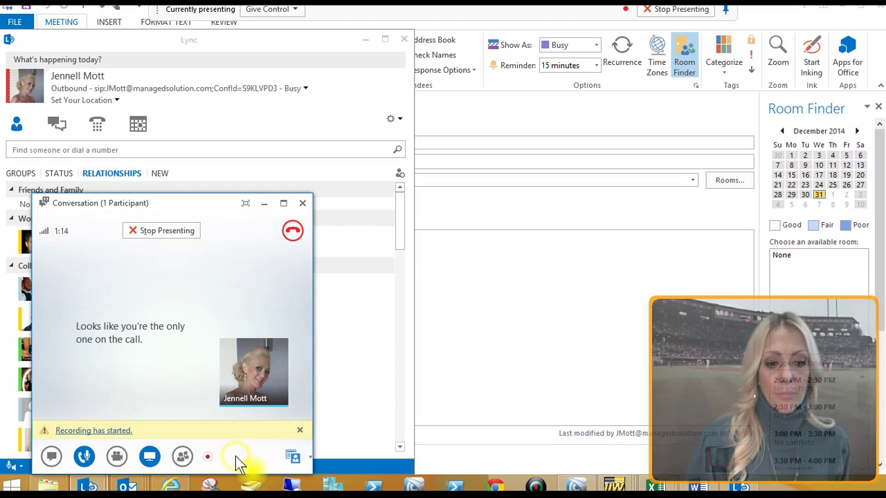
{"action": "left_click", "coordinate": [146, 450]}
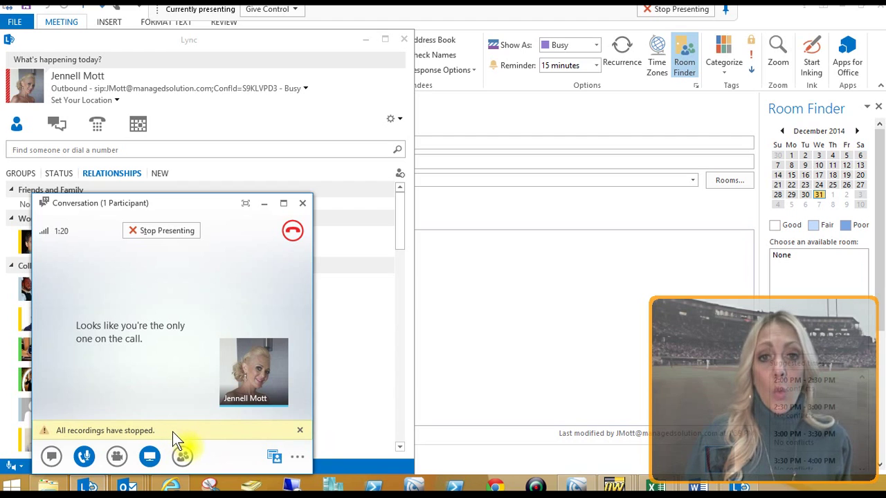
{"action": "left_click", "coordinate": [297, 458]}
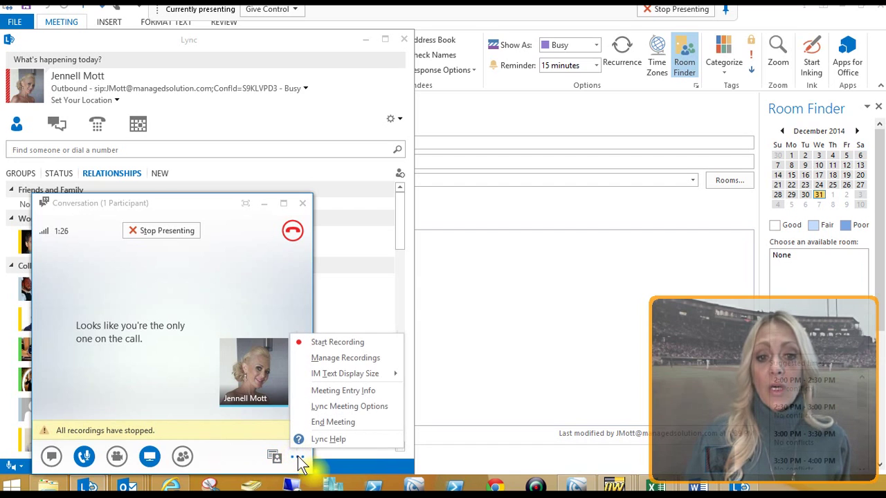
{"action": "left_click", "coordinate": [351, 359]}
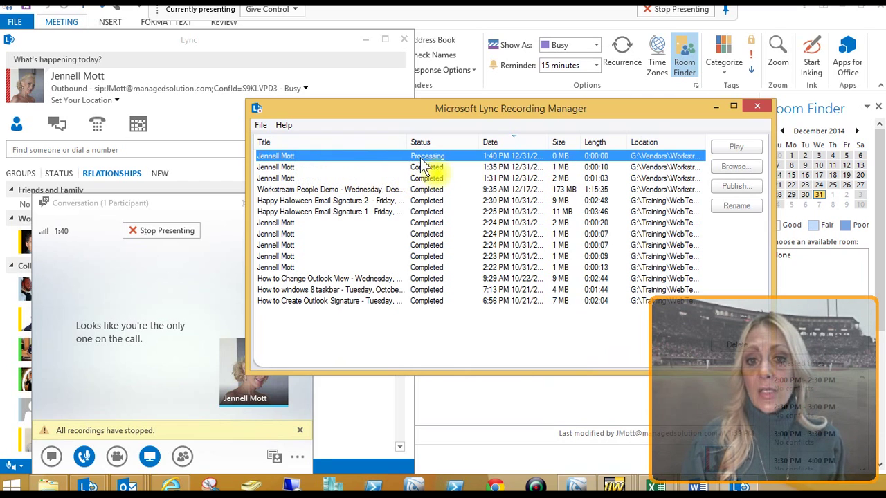
{"action": "mouse_move", "coordinate": [429, 160]}
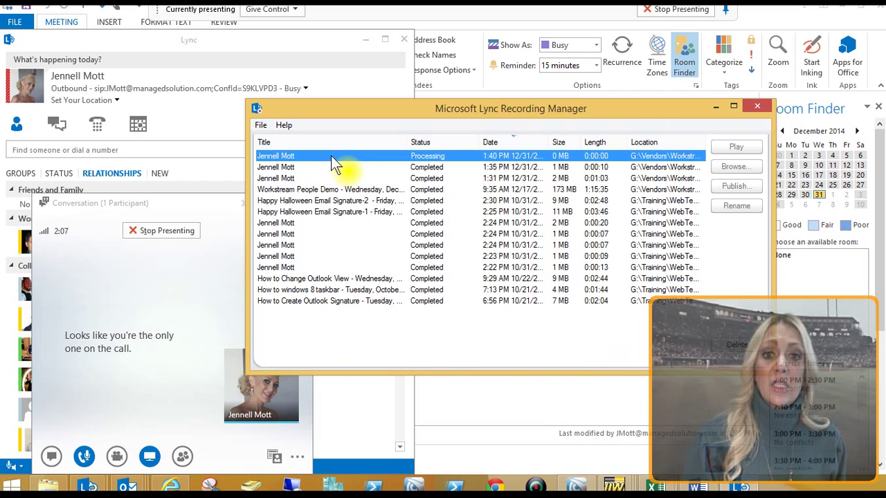
- Close the Recording Manager and bring Internet Explorer's In The TechKnow page back to front
{"action": "left_click", "coordinate": [764, 104]}
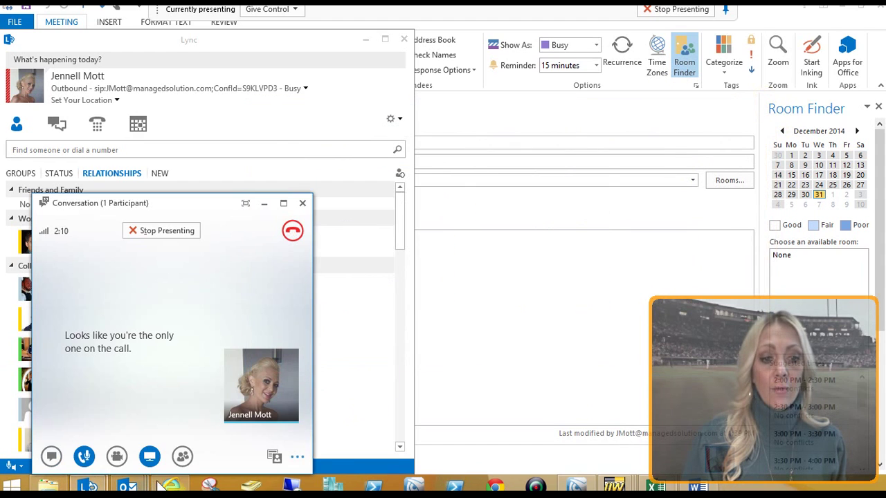
{"action": "left_click", "coordinate": [173, 487]}
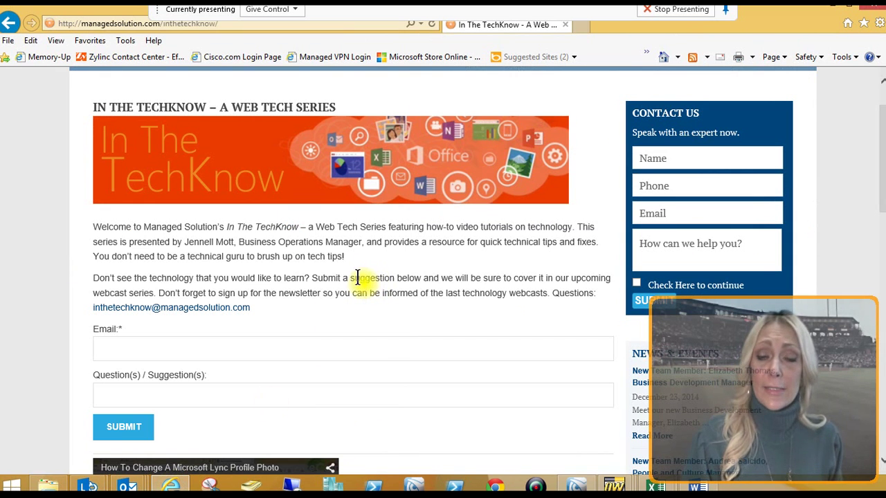